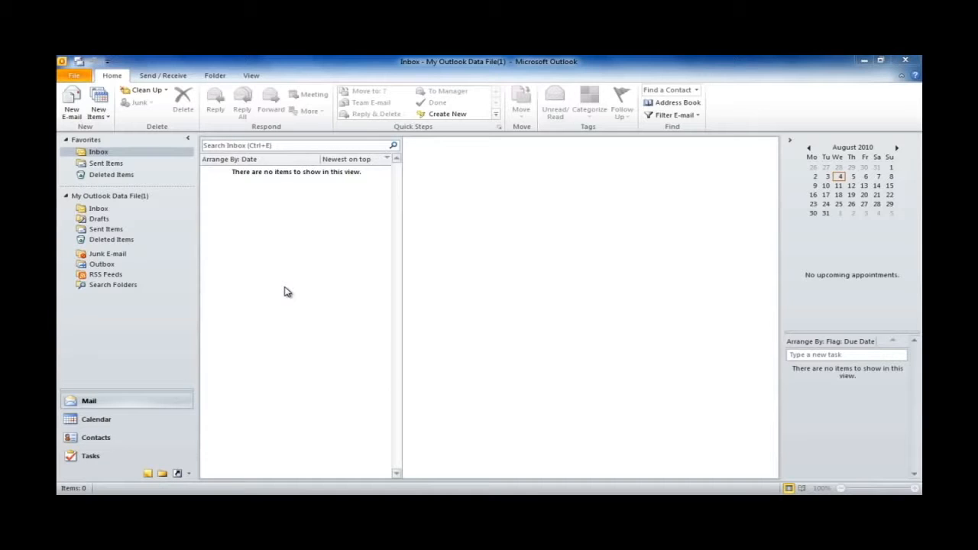
# Open the Add New Account wizard from File > Info, then bring up the Windows Start menu.
pyautogui.click(77, 77)
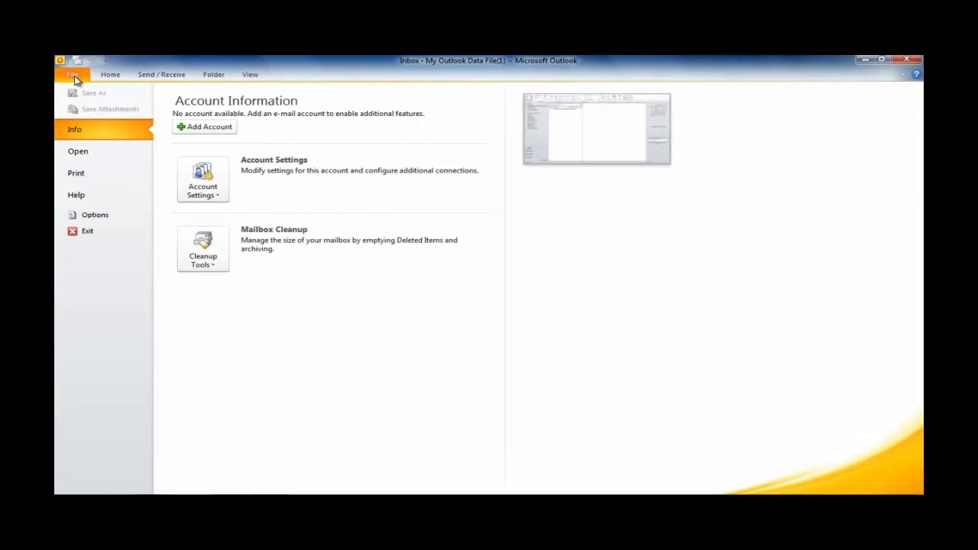
pyautogui.click(200, 130)
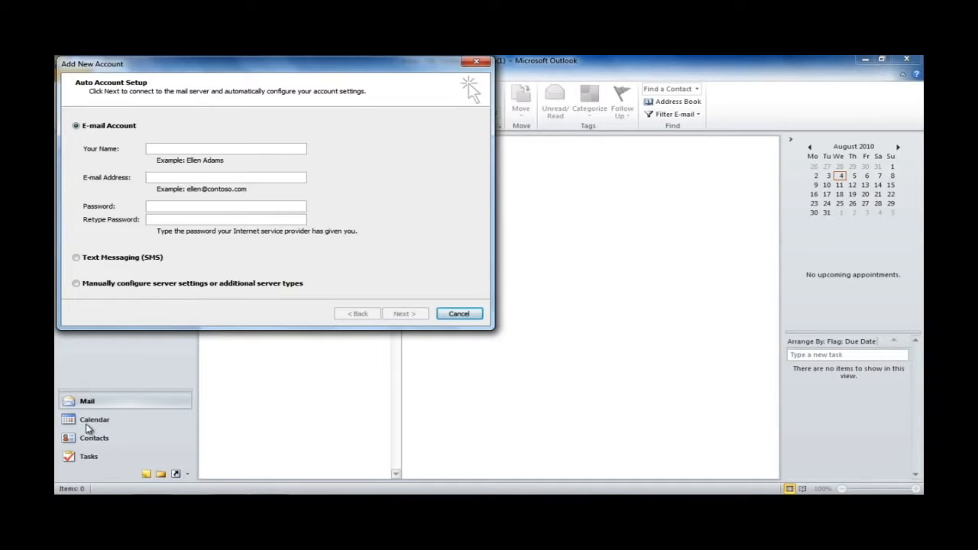
pyautogui.click(73, 485)
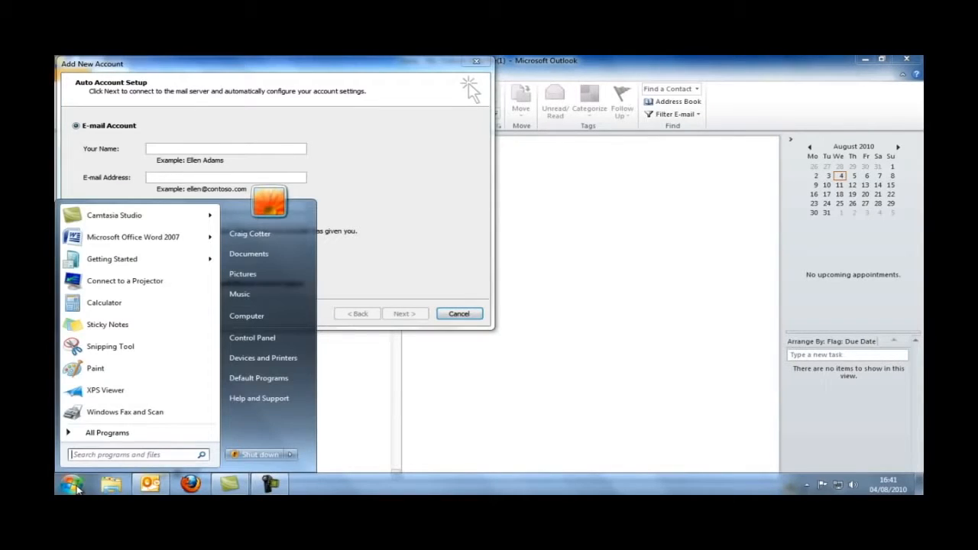
# In Control Panel's Mail settings, view the profile's empty e-mail account list and start a new account.
pyautogui.click(263, 341)
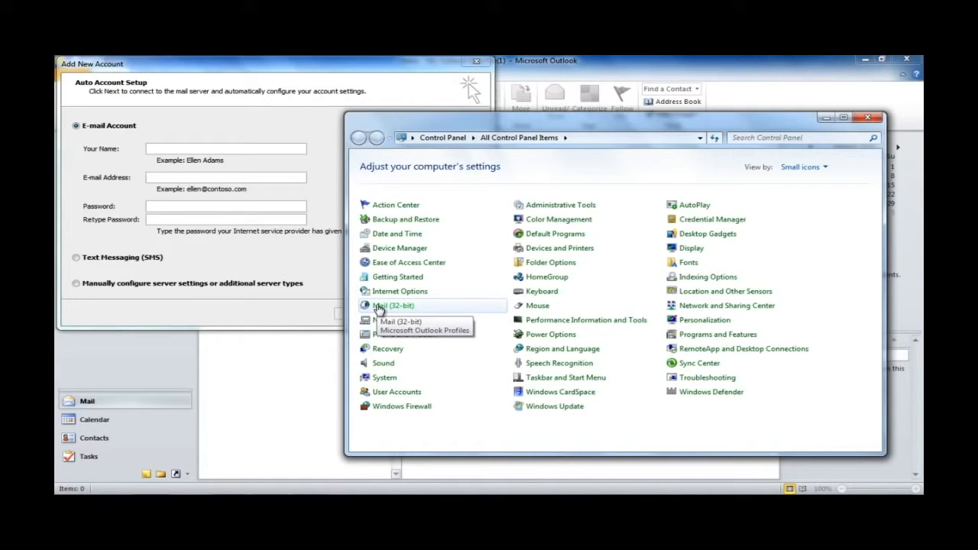
pyautogui.click(378, 308)
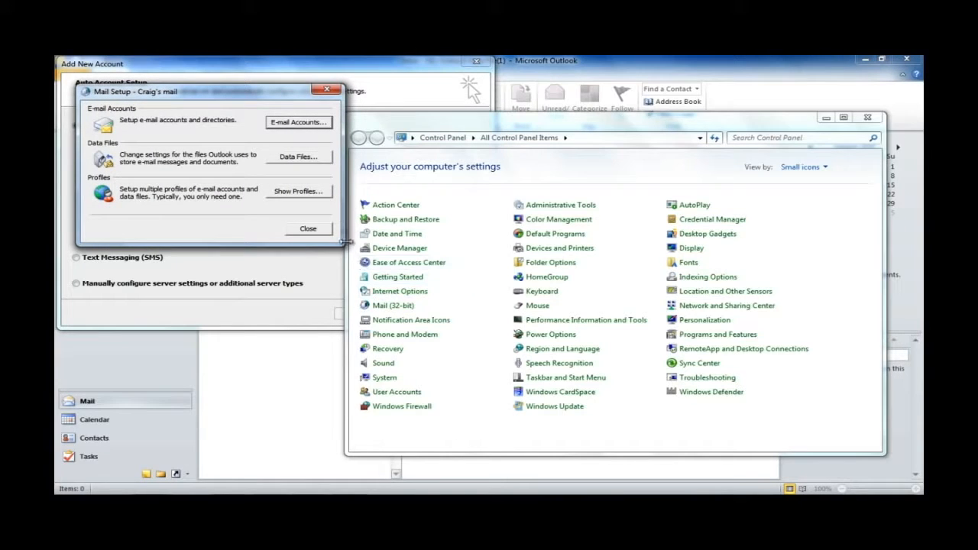
pyautogui.click(282, 124)
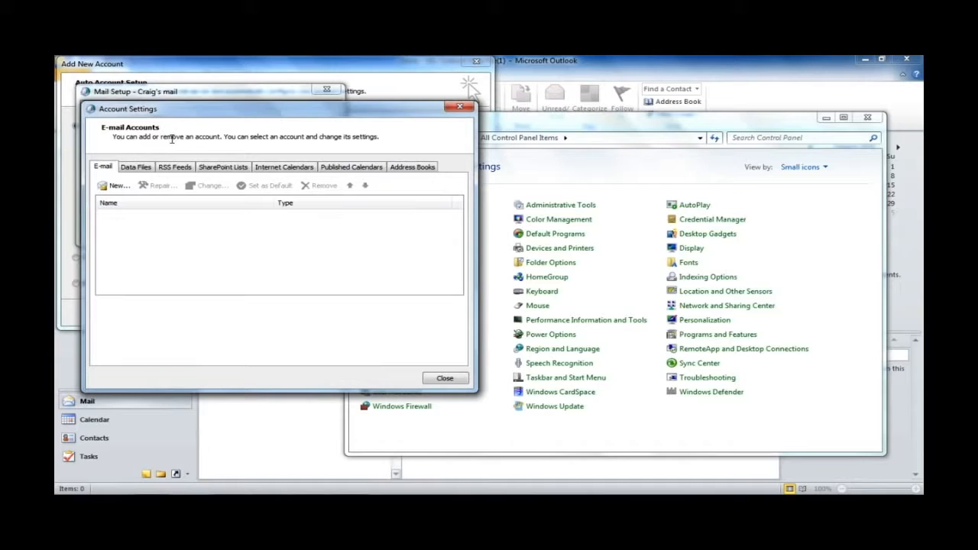
pyautogui.click(113, 186)
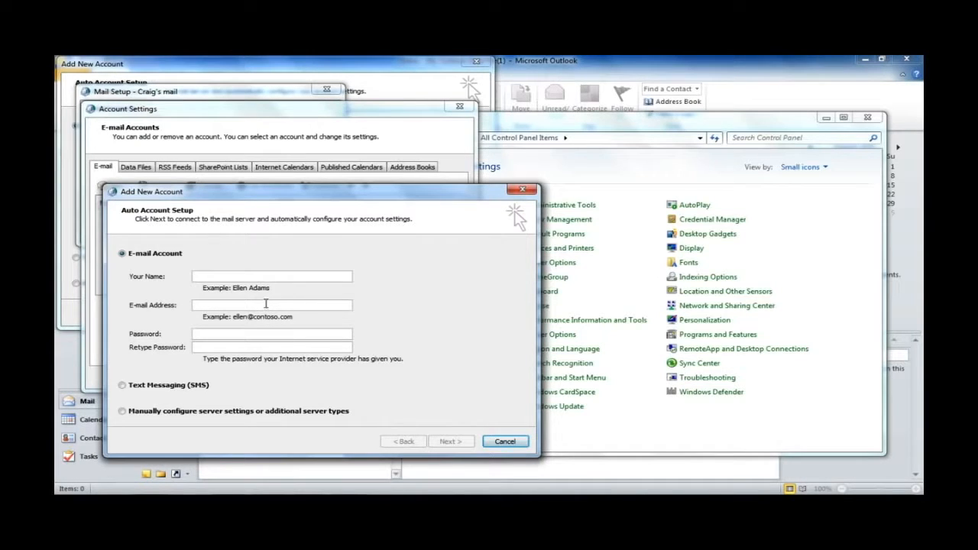
# Cancel that setup, close the Mail dialogs, and return to Outlook's Add New Account wizard.
pyautogui.click(522, 189)
pyautogui.click(460, 108)
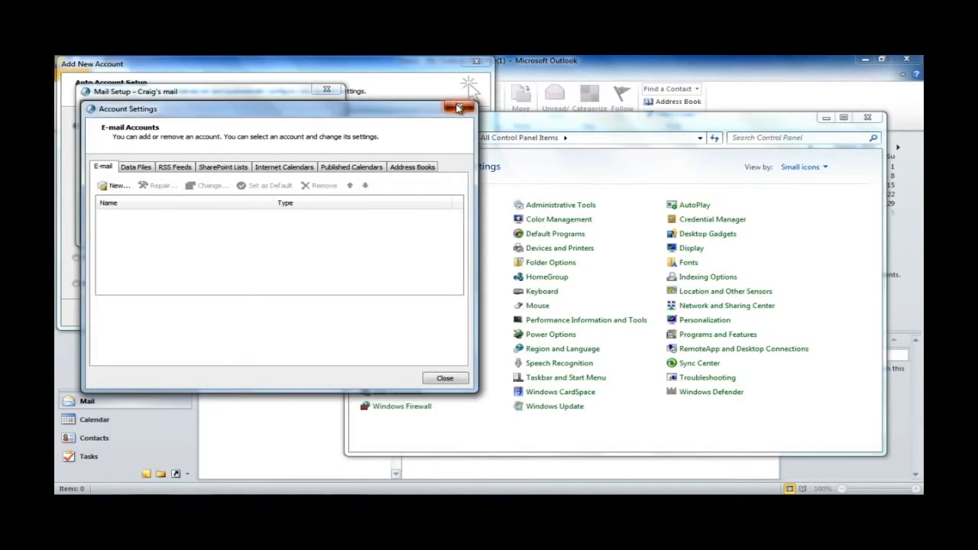
pyautogui.click(326, 89)
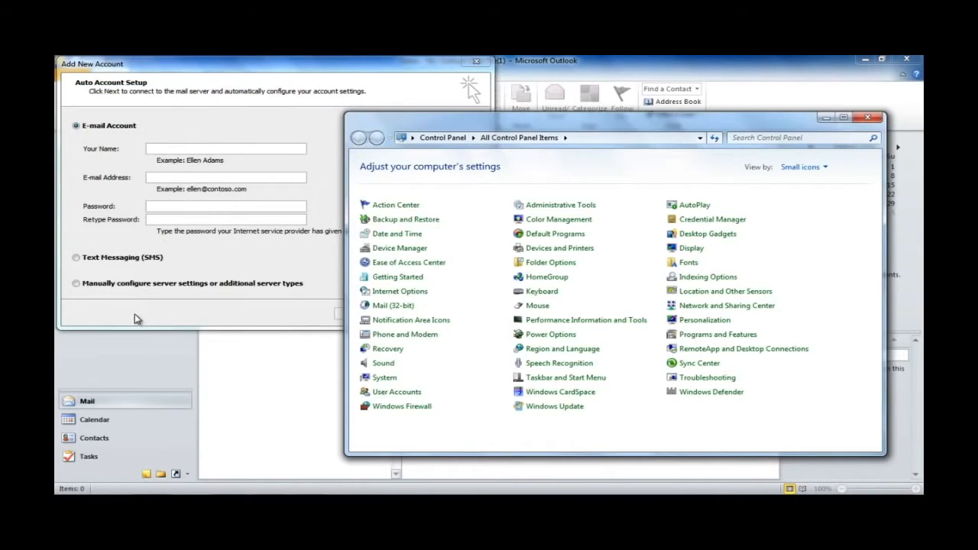
pyautogui.click(135, 316)
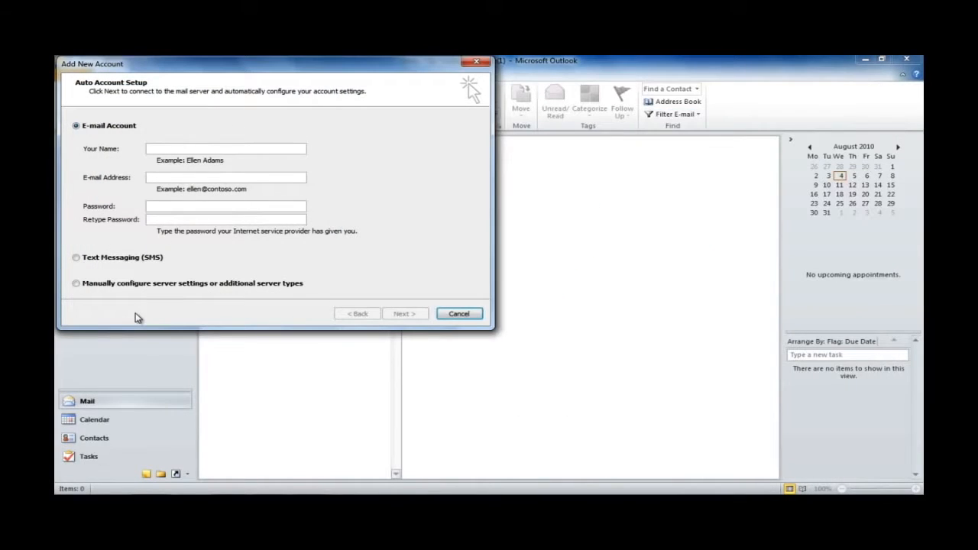
# Choose manual server configuration and continue with Internet E-mail as the service type.
pyautogui.click(80, 285)
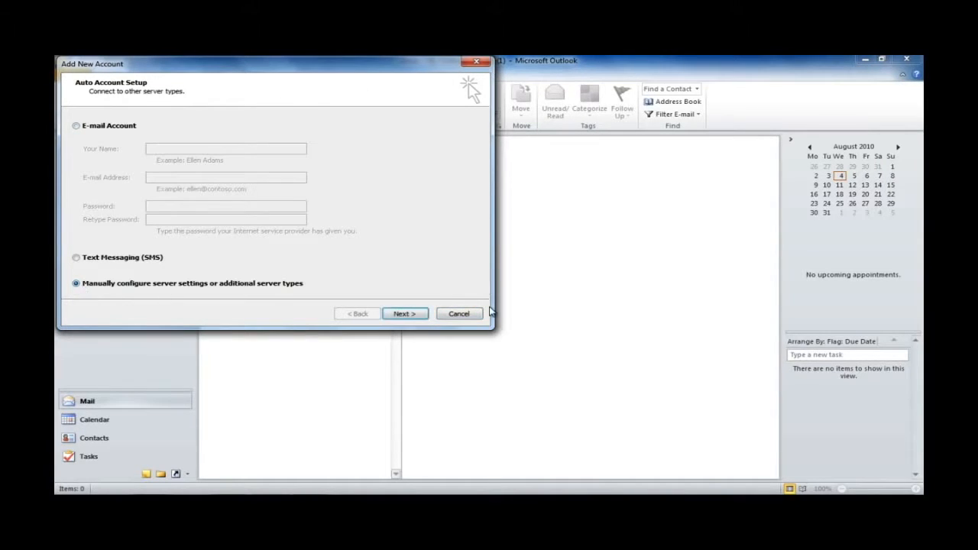
pyautogui.click(405, 316)
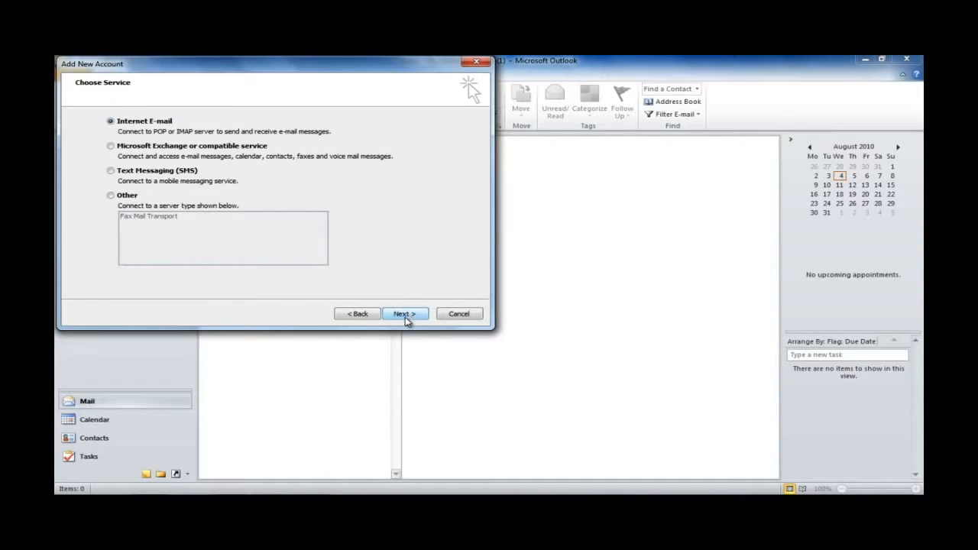
pyautogui.click(405, 316)
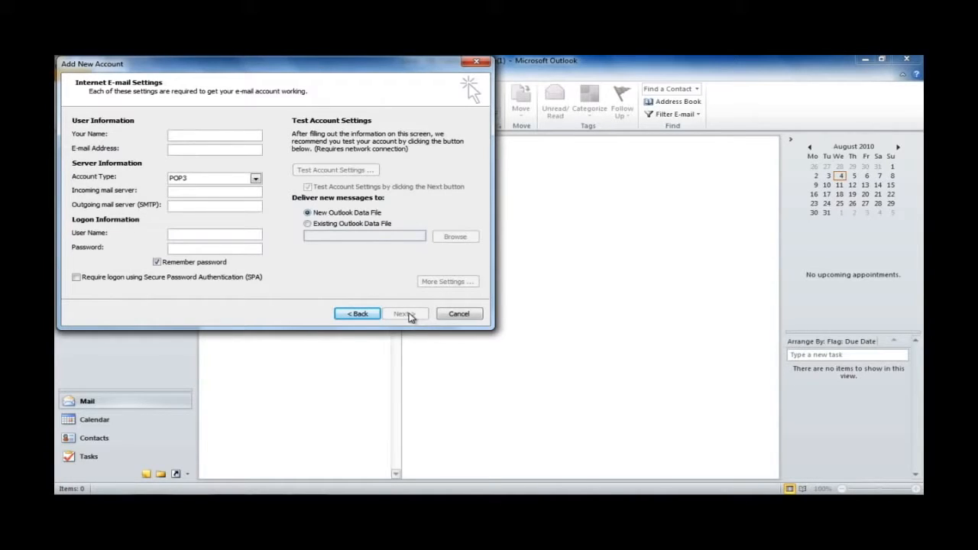
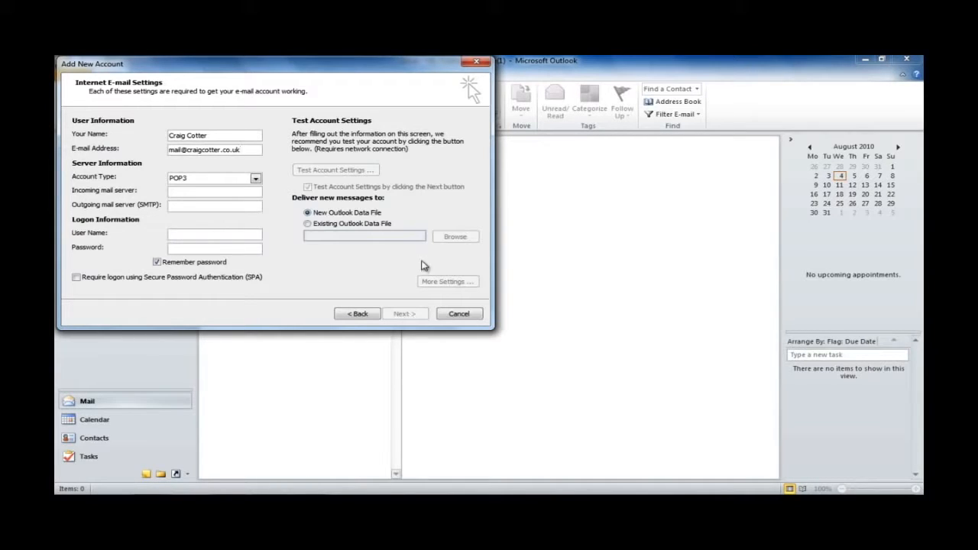
# Enter the account holder's full name and e-mail address, then open the Account Type list.
pyautogui.click(217, 184)
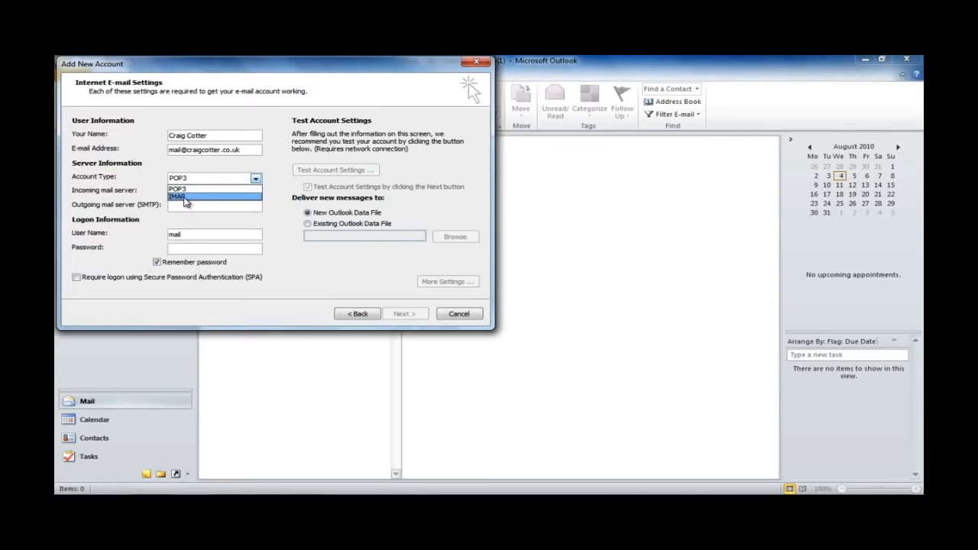
# Set the account type to IMAP and enter the incoming and outgoing mail server names.
pyautogui.click(184, 200)
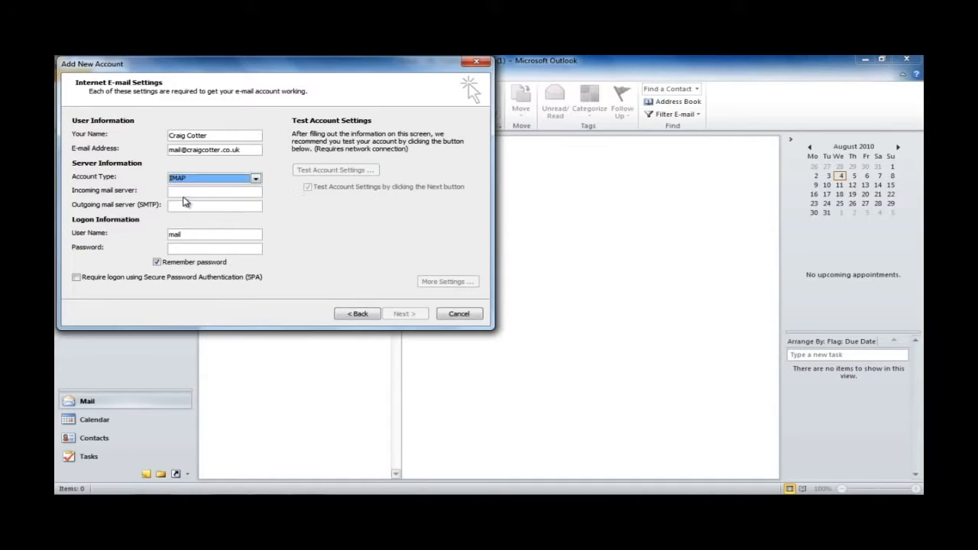
pyautogui.click(181, 190)
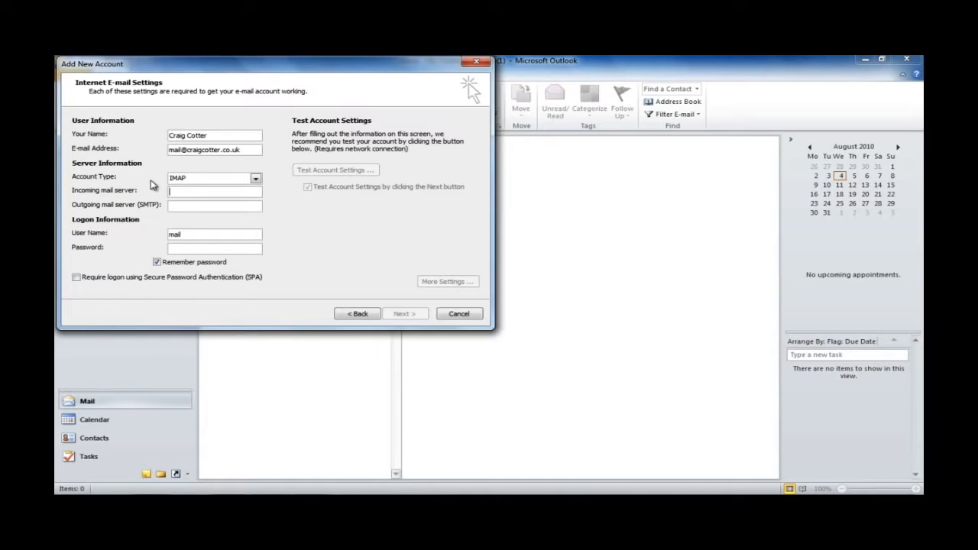
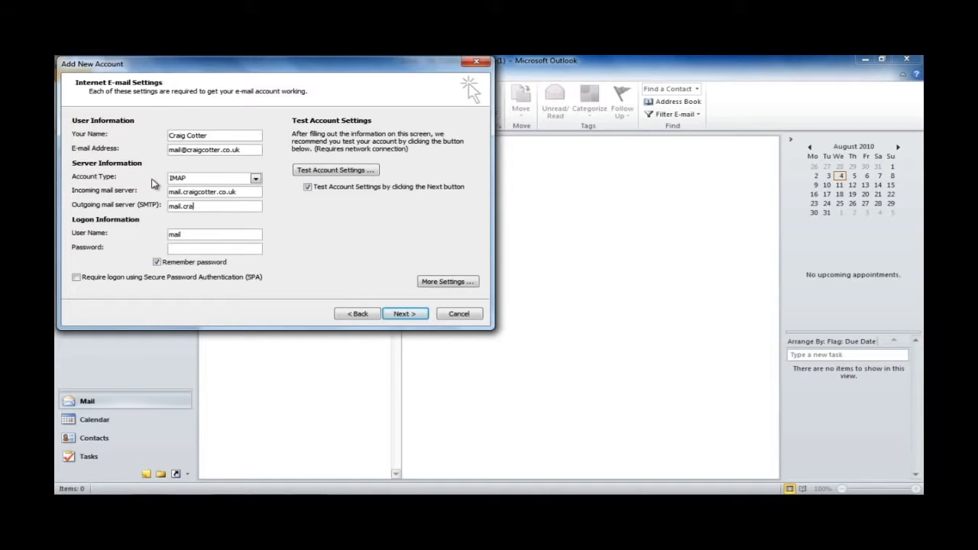
# Replace the user name with the full e-mail address, enter the account password, and open More Settings.
pyautogui.press('BackSpace')
pyautogui.press('BackSpace')
pyautogui.press('BackSpace')
pyautogui.press('BackSpace')
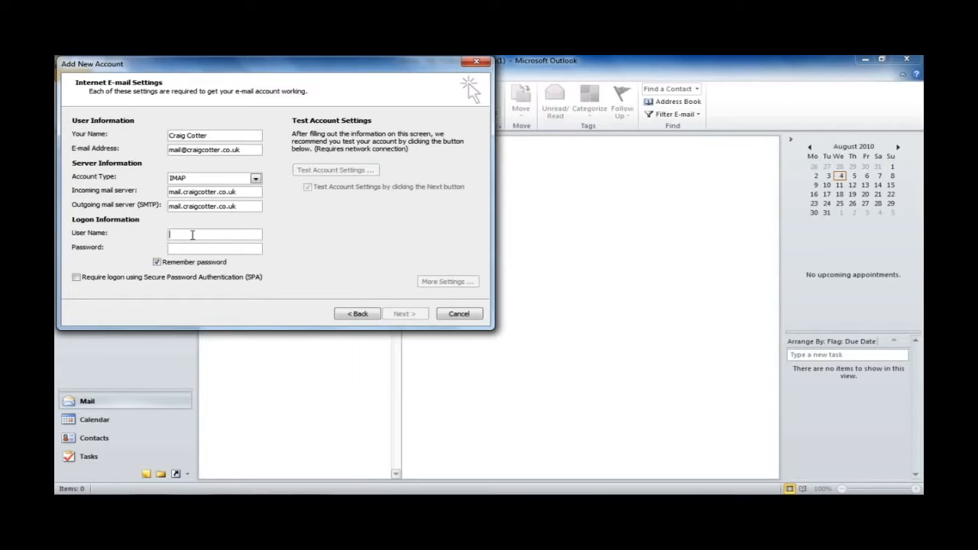
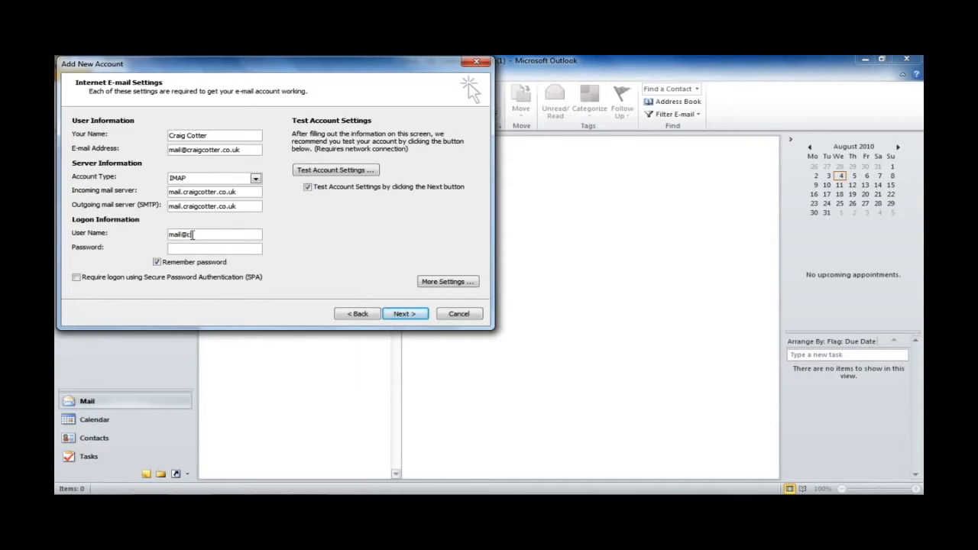
pyautogui.press('Tab')
pyautogui.write('*****************')
pyautogui.click(447, 282)
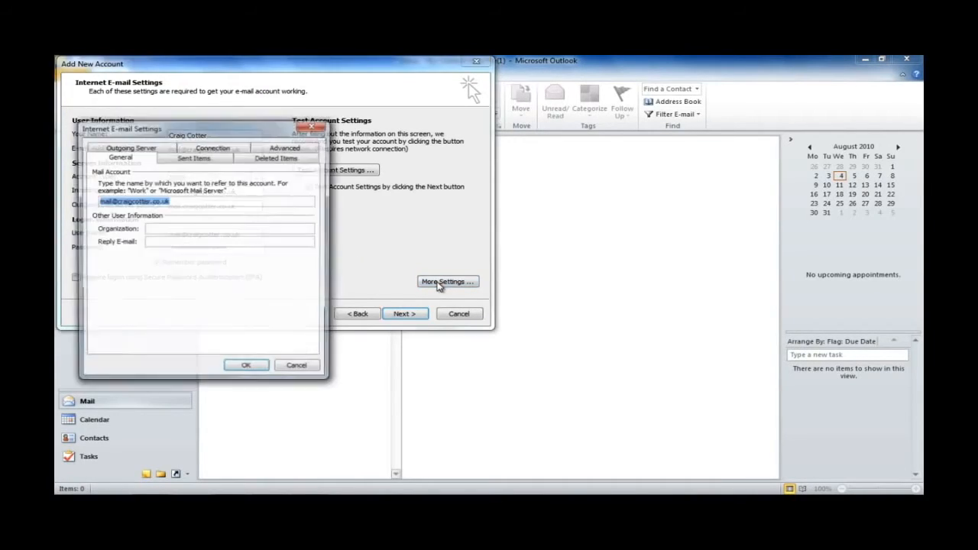
# Require SMTP authentication, keep IMAP port 143 and SMTP port 25 unencrypted, and save.
pyautogui.click(152, 150)
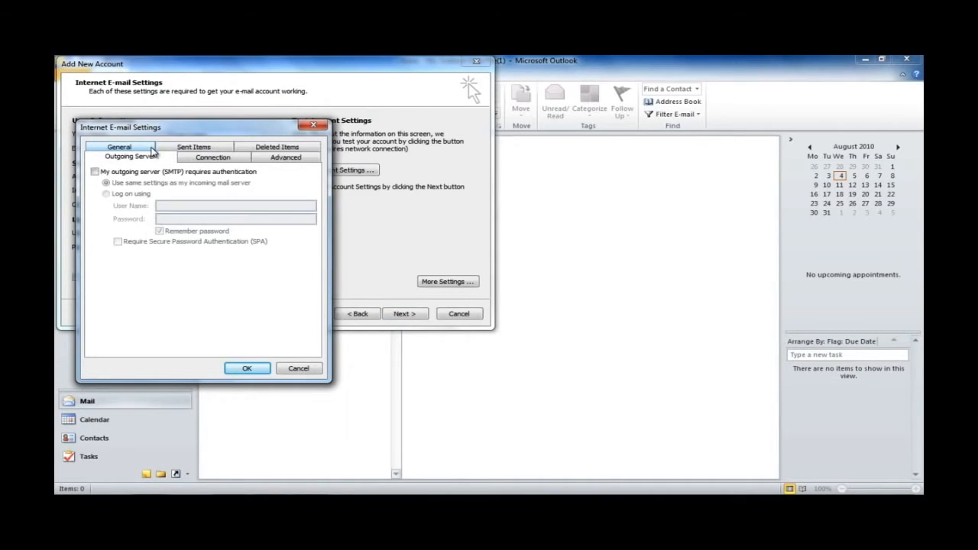
pyautogui.click(95, 173)
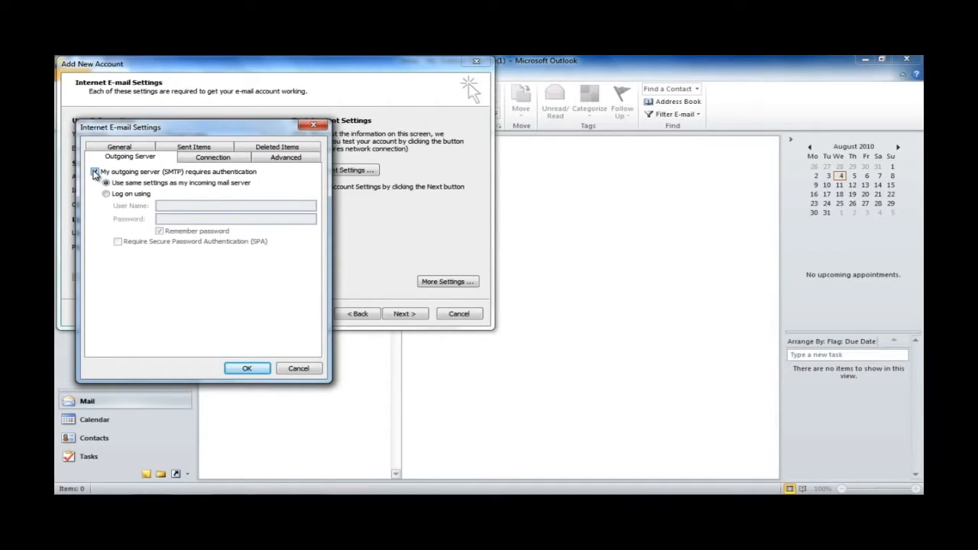
pyautogui.click(264, 161)
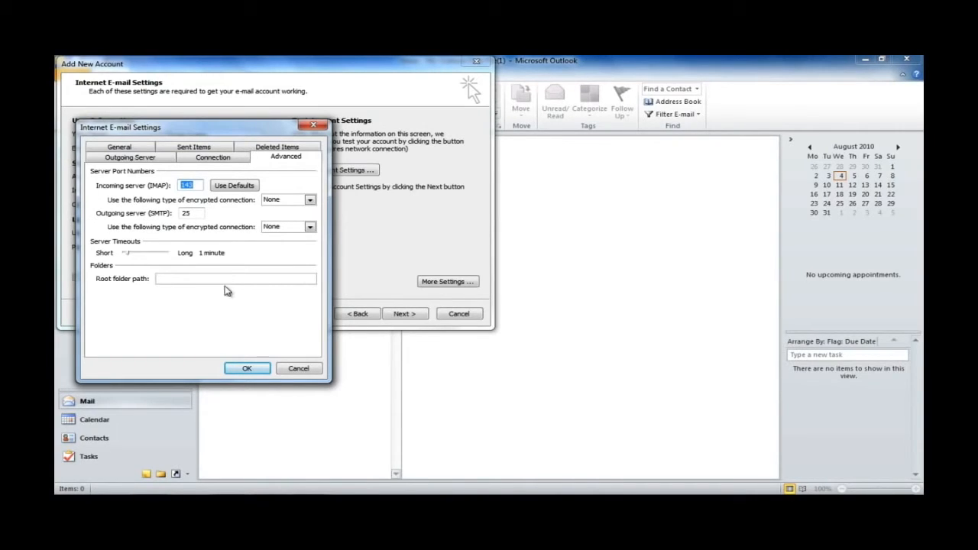
pyautogui.click(244, 369)
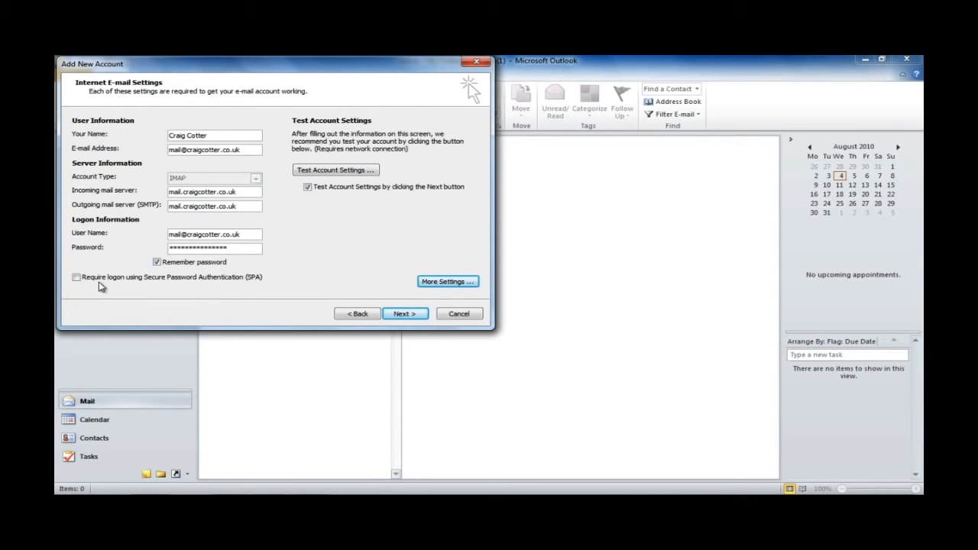
# Pass the account settings test and finish setup, leaving the Inbox with the Outlook test message.
pyautogui.click(395, 316)
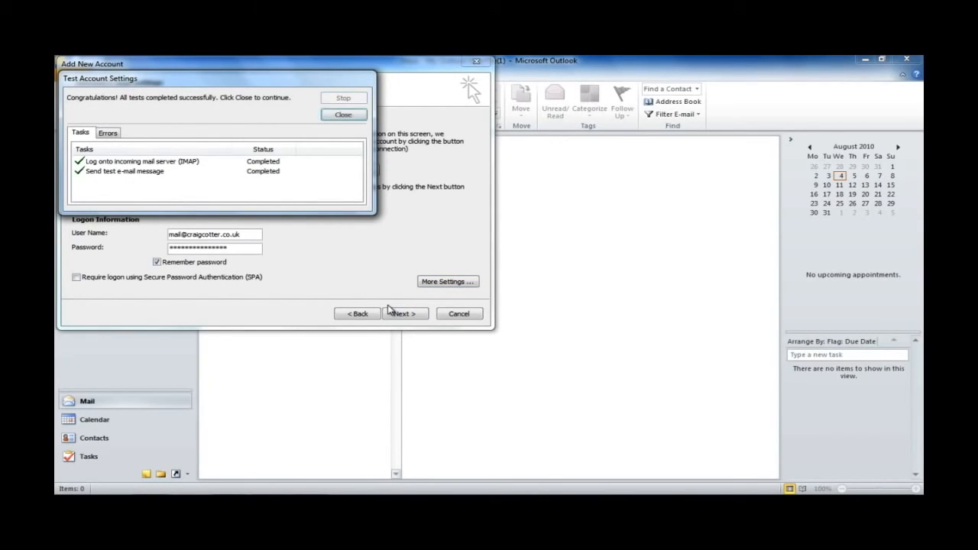
pyautogui.click(343, 114)
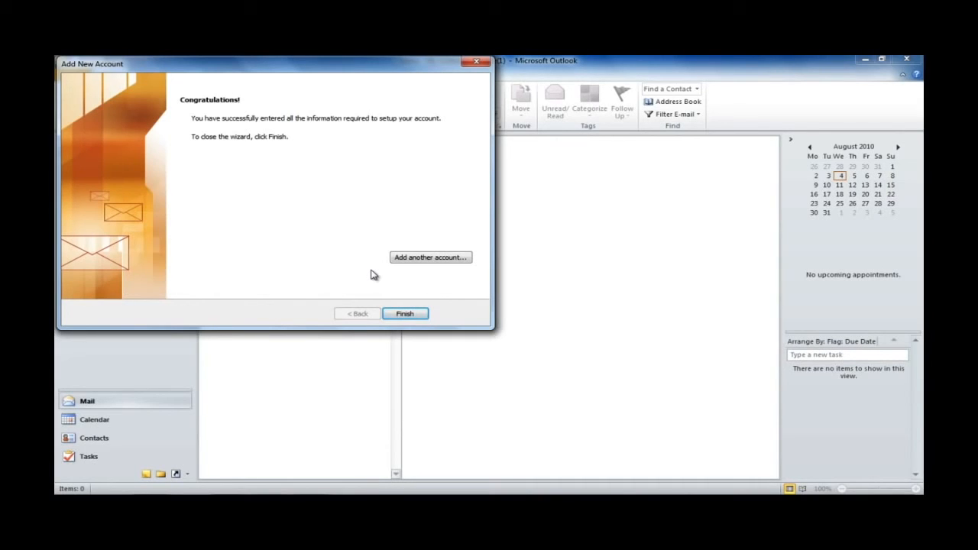
pyautogui.click(403, 314)
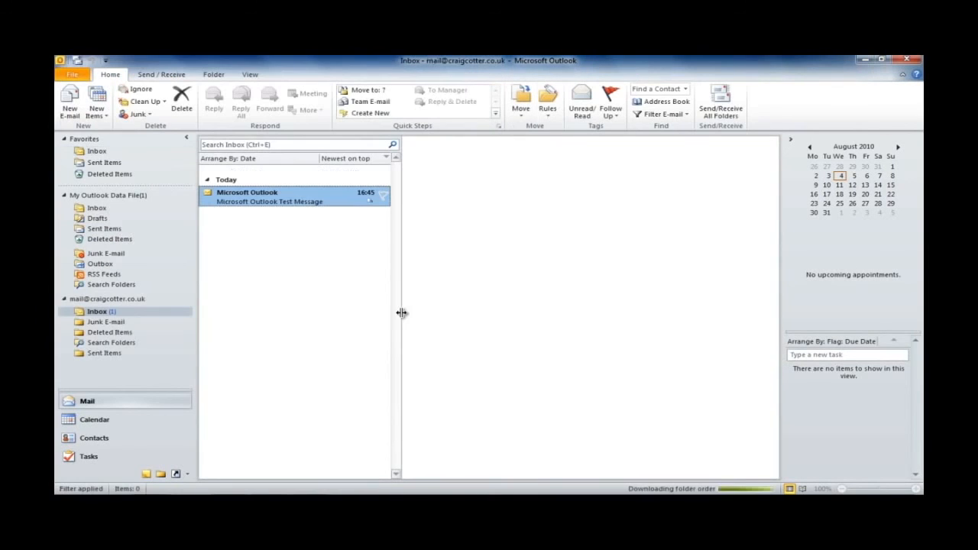